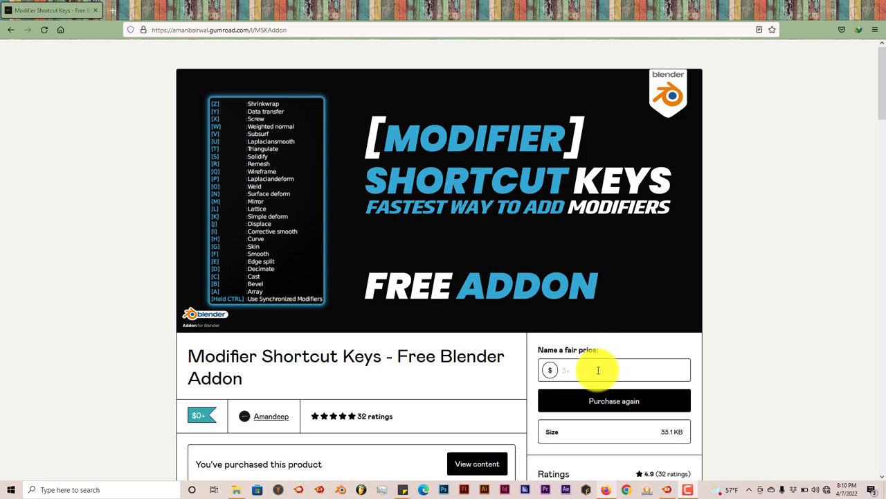
Select the empty 'Name a fair price' field on the Modifier Shortcut Keys Gumroad page.
click(590, 371)
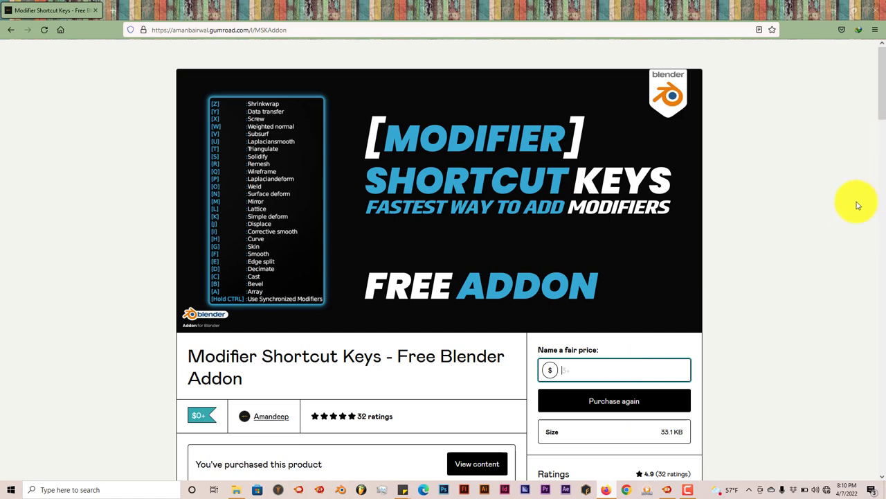
Return to Blender and start installing an add-on from a file in Preferences > Add-ons.
click(836, 13)
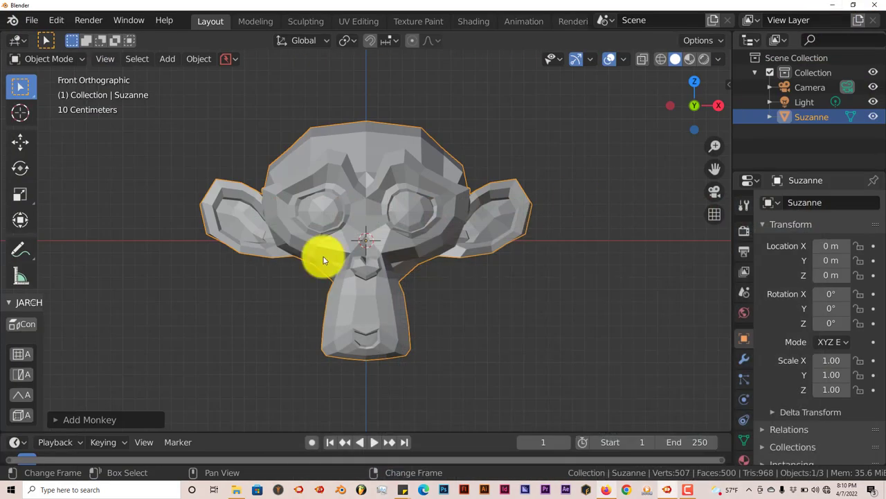
click(56, 20)
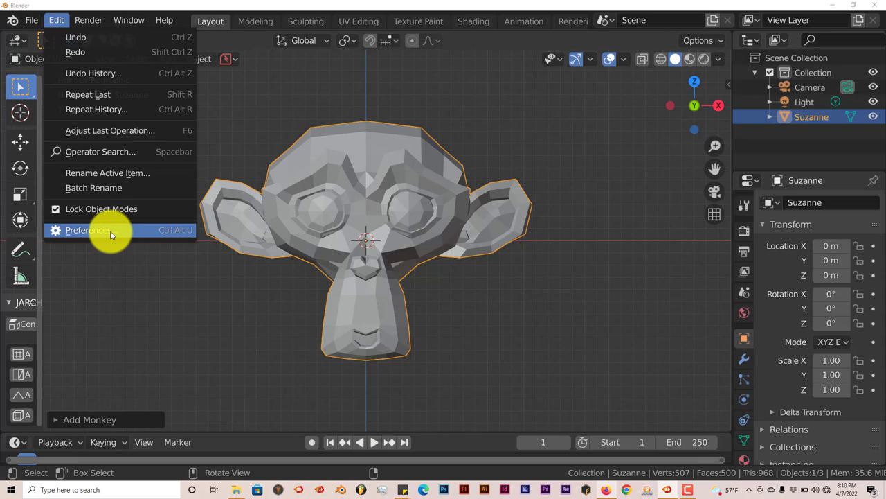
click(110, 231)
click(380, 66)
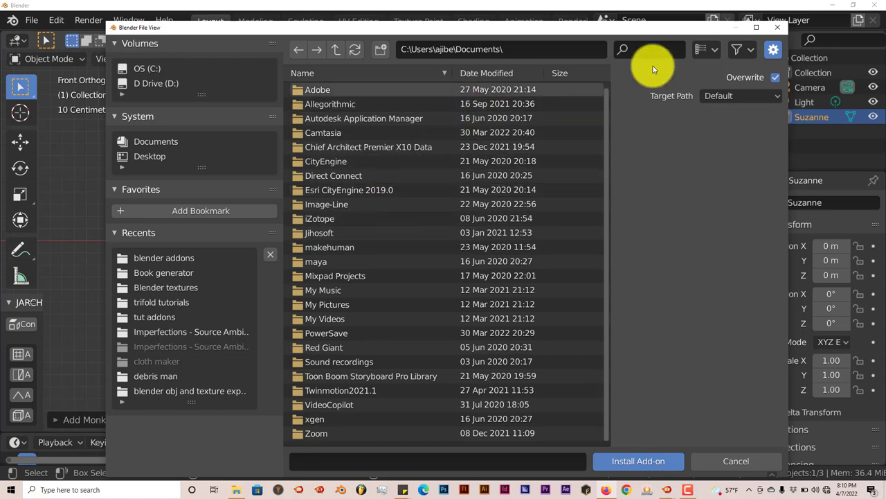
Filter the installed add-ons by 'modi' to find Object: Modifier Shortcut Keys.
click(781, 28)
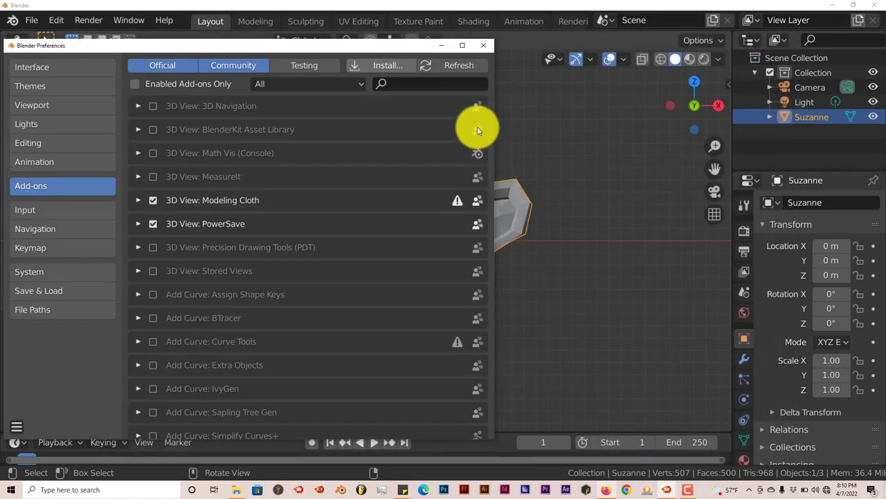
click(434, 82)
text(mode)
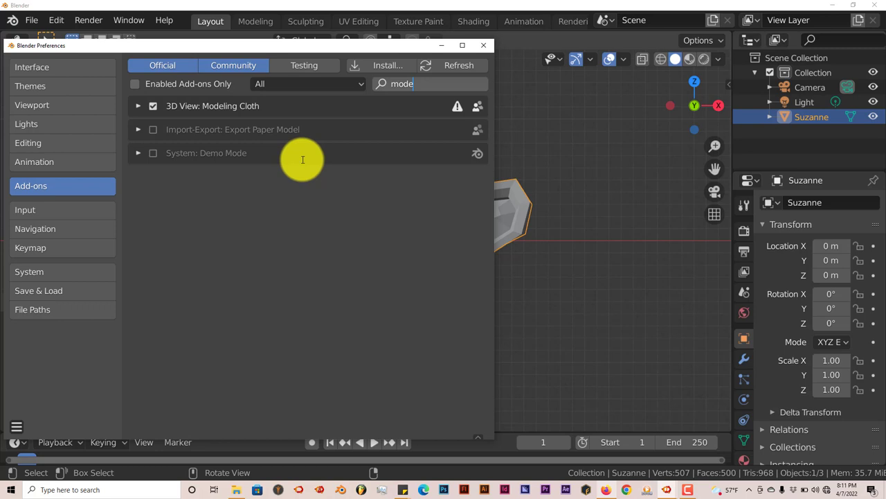
key(BackSpace)
text(i)
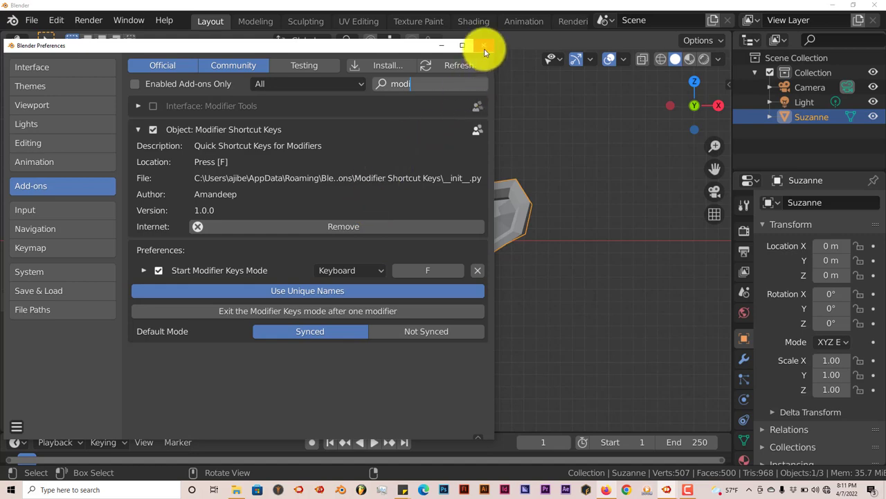
click(512, 213)
click(517, 212)
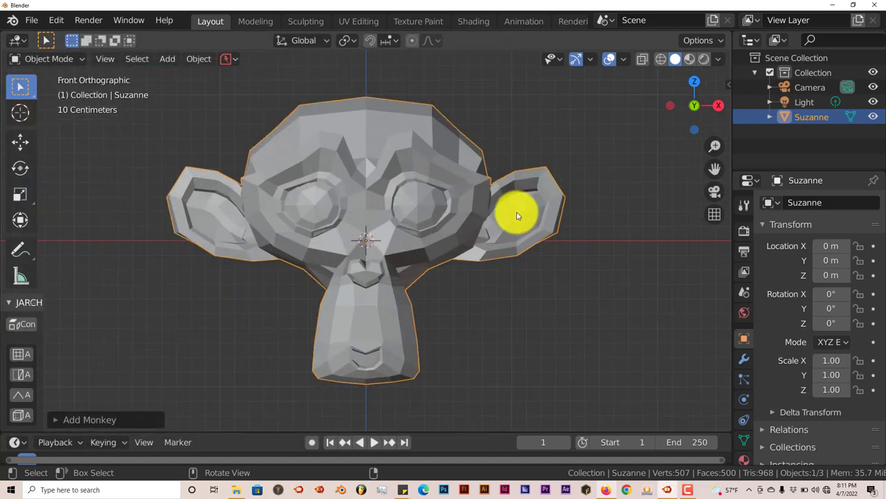
scroll(399, 222, down, 1)
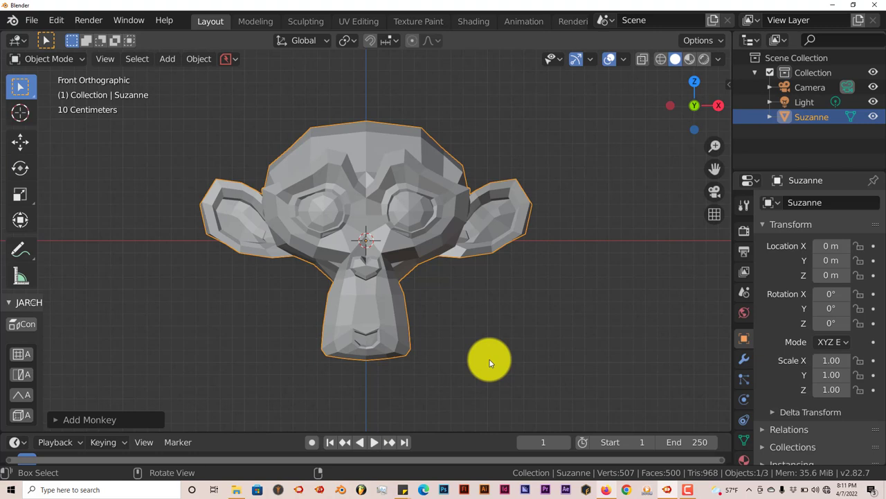
key(ctrl+shift+m)
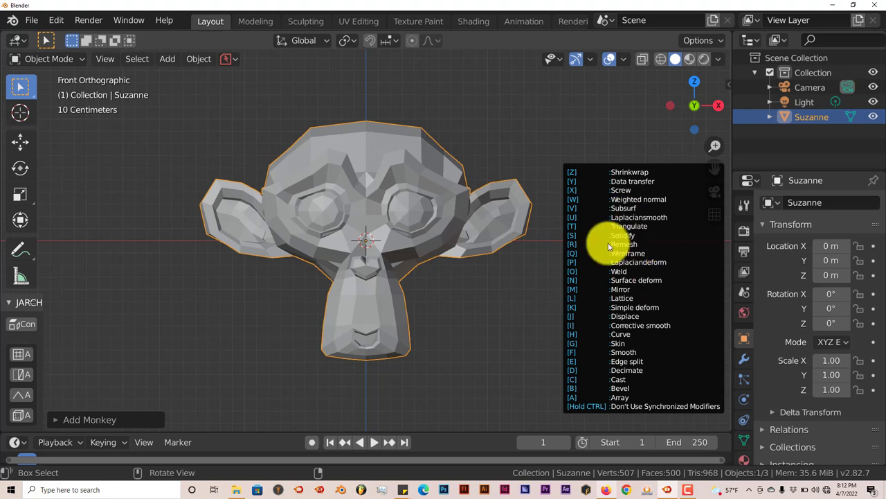
key(Escape)
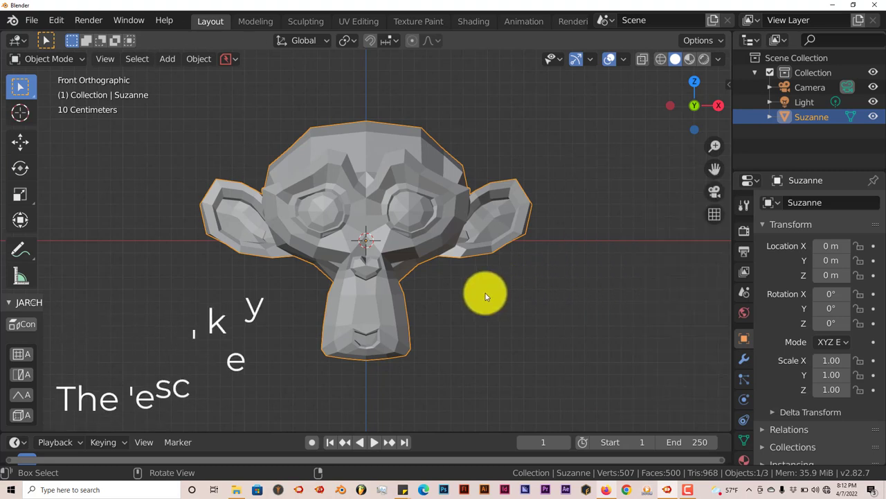
right_click(487, 296)
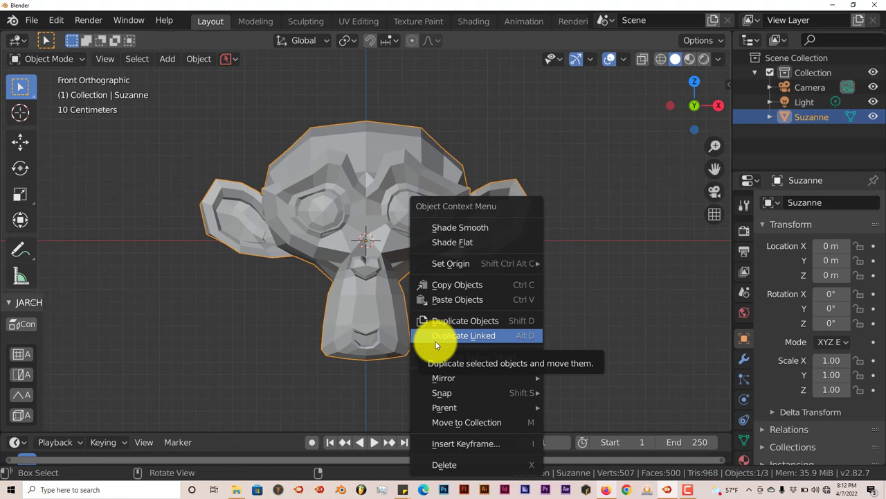
key(Escape)
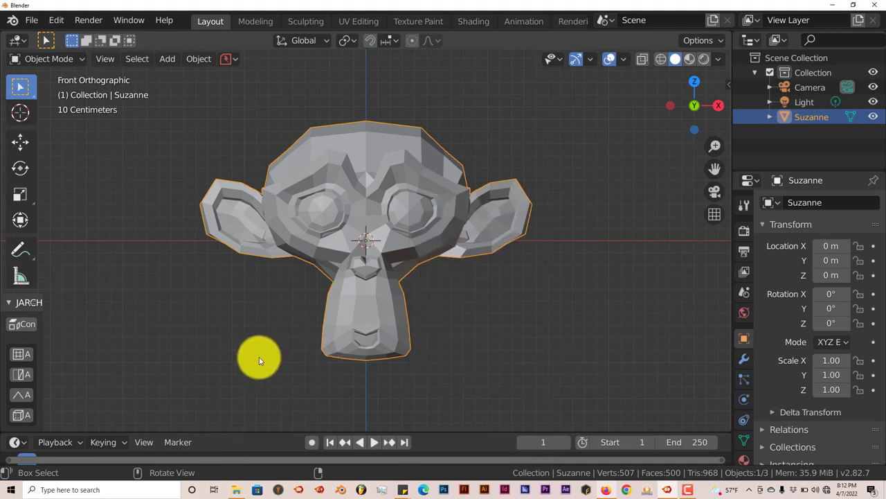
Show the Modifier Shortcut Keys list (Shrinkwrap to Array) over Suzanne with Ctrl+Shift+M.
key(ctrl+shift+m)
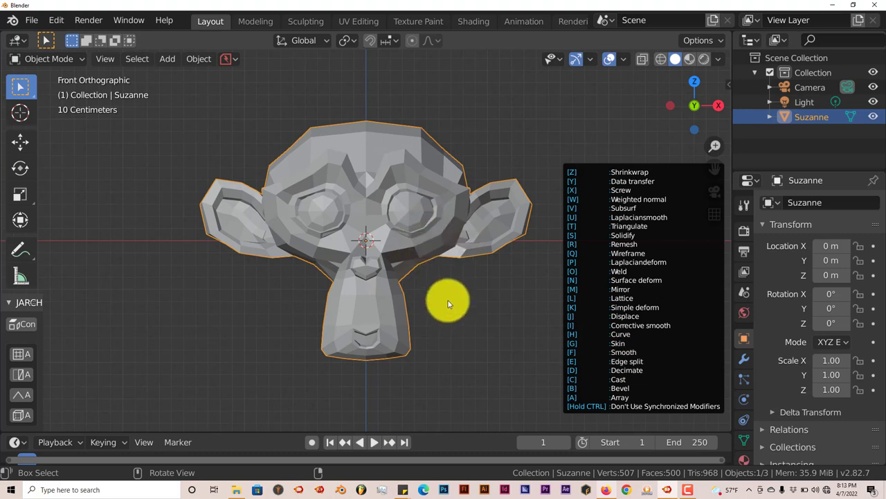
Reopen the modifier shortcut list and press F twice to add two smoothing modifiers to Suzanne.
scroll(448, 303, up, 1)
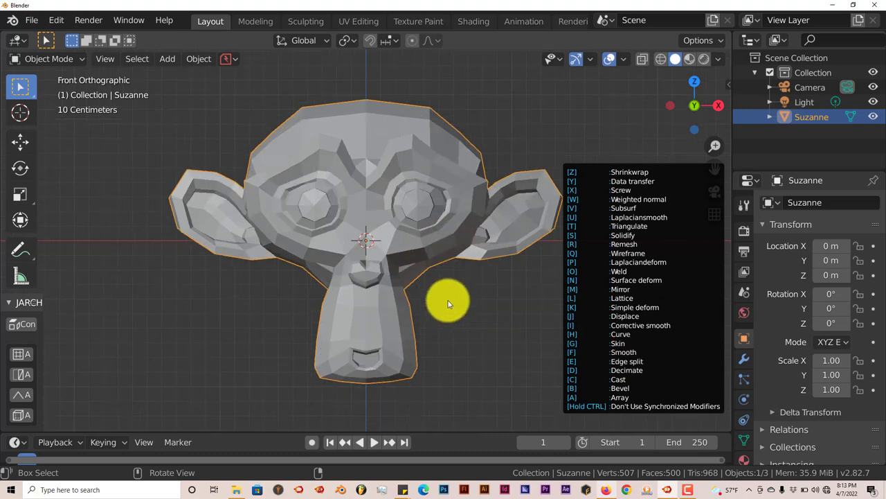
scroll(448, 303, down, 1)
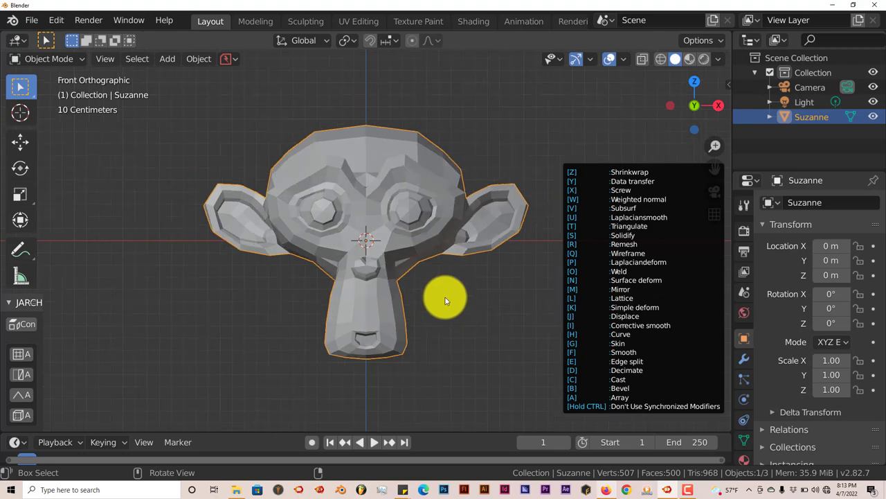
key(Escape)
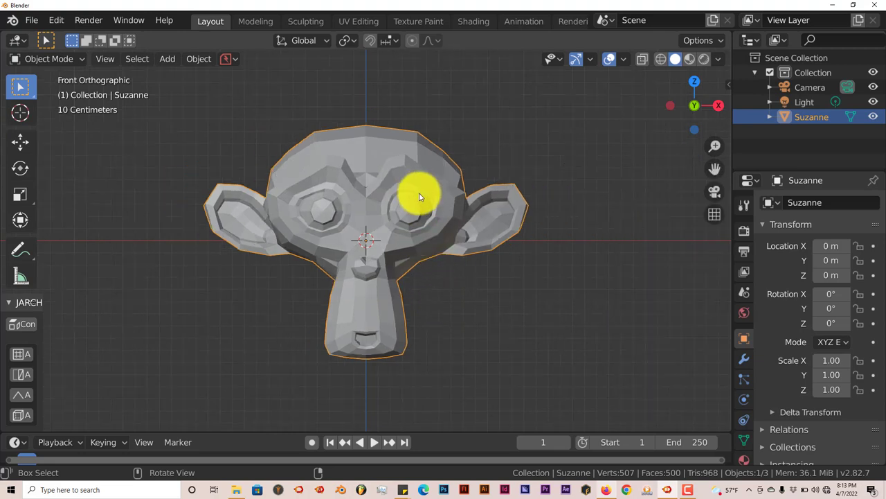
key(ctrl+shift+m)
key(f)
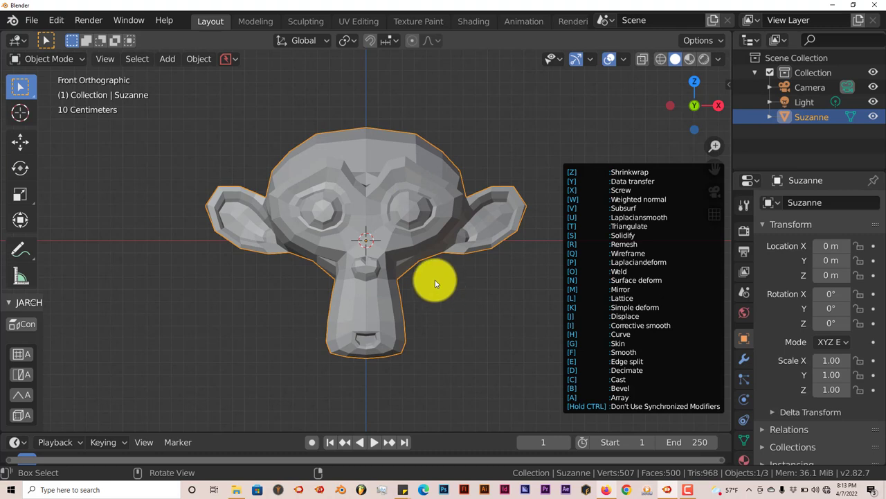
key(f)
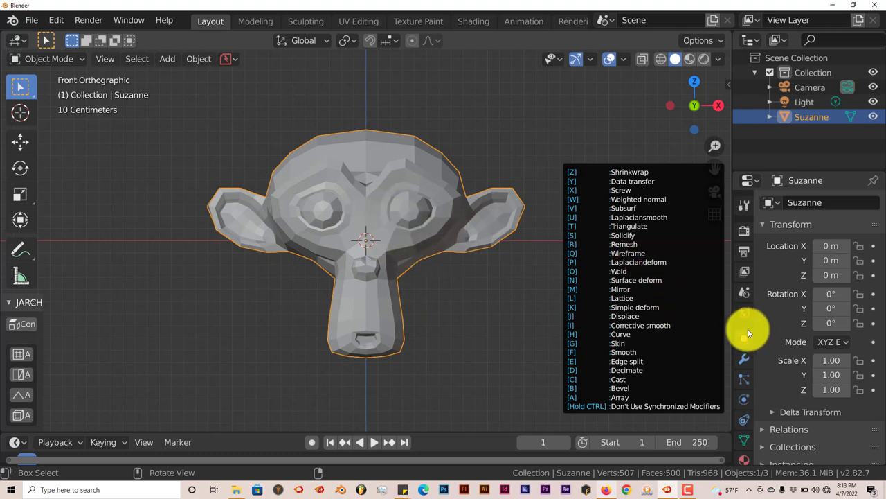
Show Suzanne's Smooth modifier stack and orbit from Front Orthographic into User Perspective.
click(743, 360)
click(743, 361)
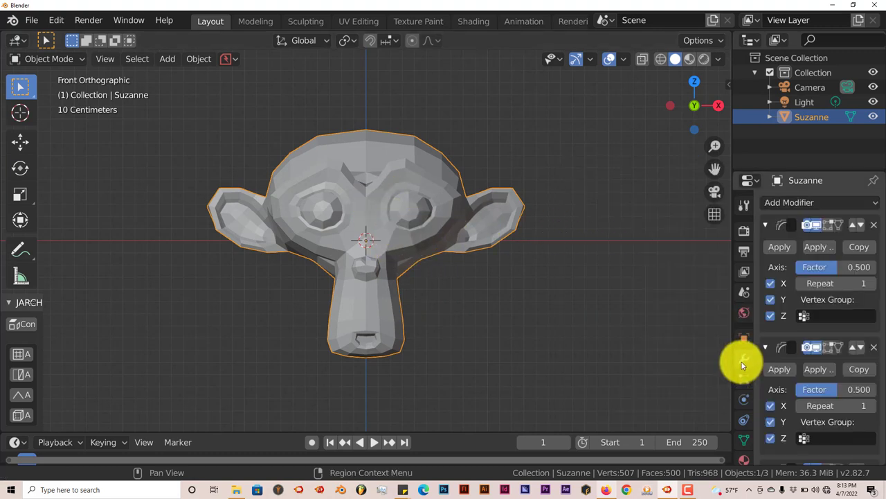
scroll(778, 282, down, 5)
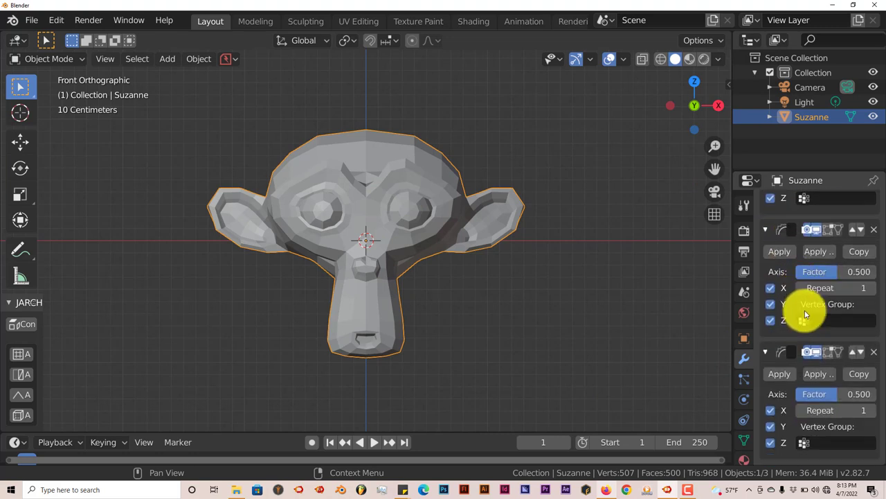
middle_drag(672, 297, 475, 272)
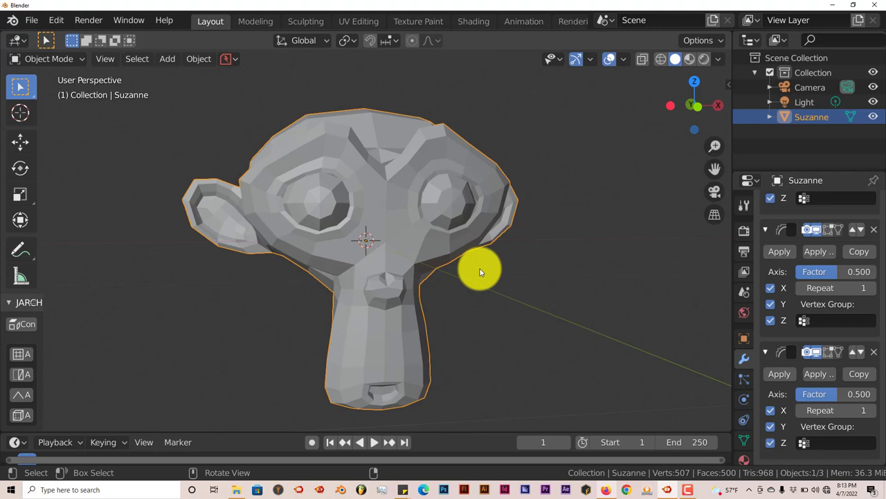
middle_drag(480, 273, 478, 279)
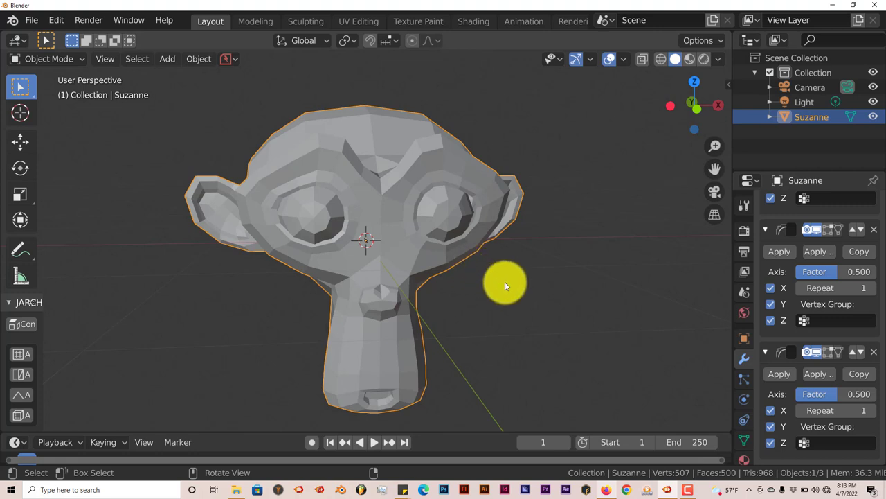
key(ctrl+m)
scroll(504, 283, down, 1)
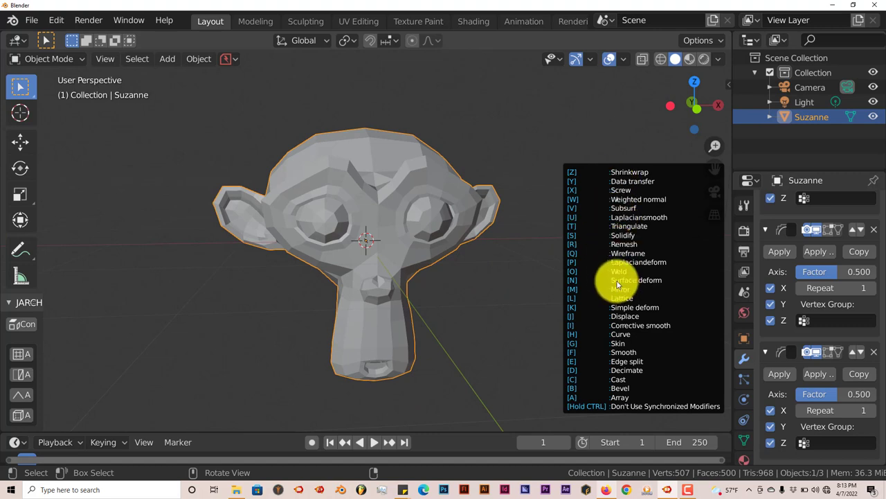
key(Escape)
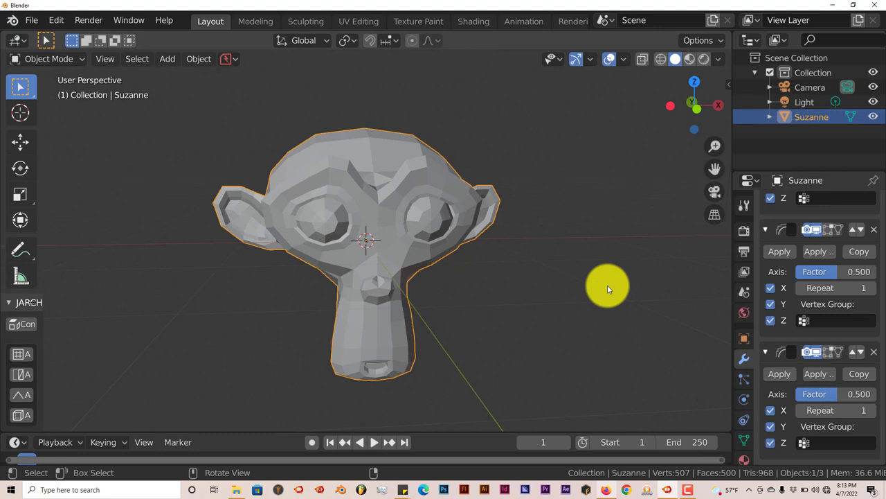
Apply Shade Smooth to Suzanne from its object context menu.
right_click(476, 319)
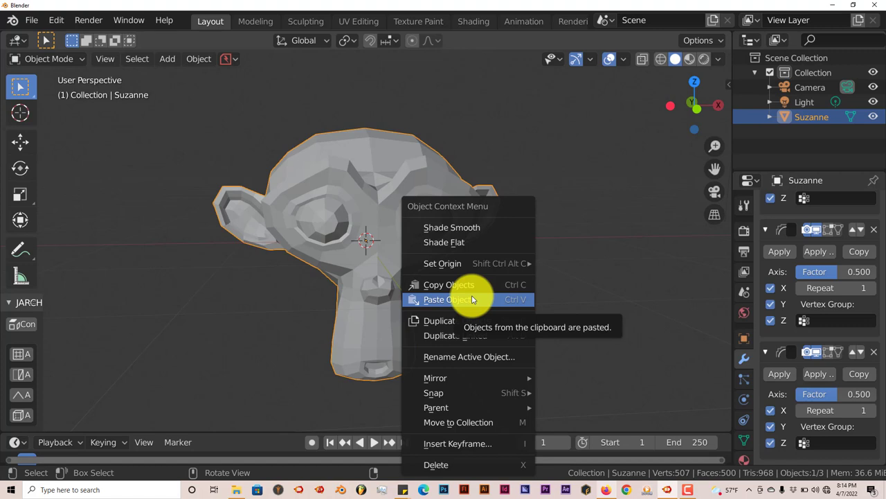
click(449, 230)
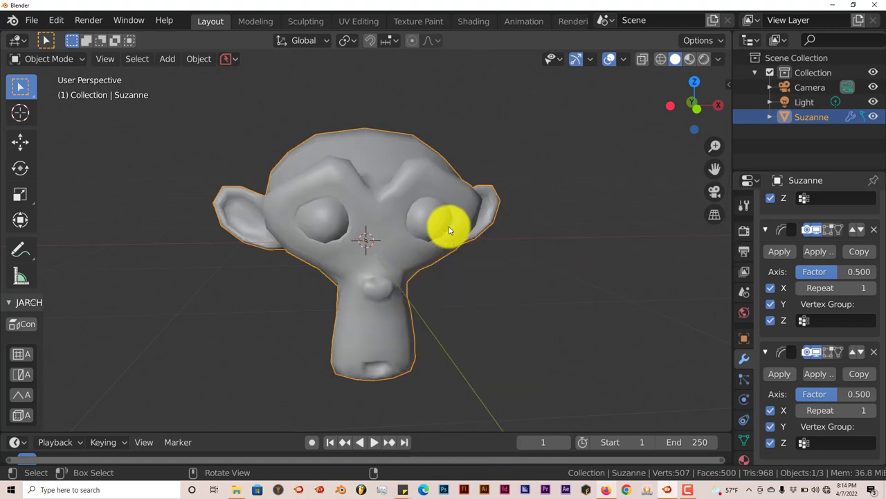
mouse_move(451, 233)
middle_down()
mouse_move(441, 235)
mouse_move(446, 247)
middle_up()
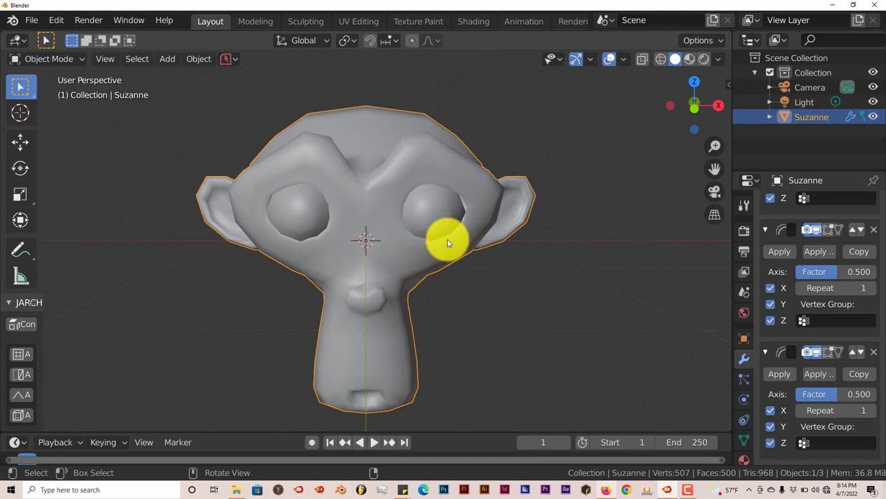
Show the modifier shortcut list and orbit Suzanne to view its top and a lower angle.
key(ctrl+shift+a)
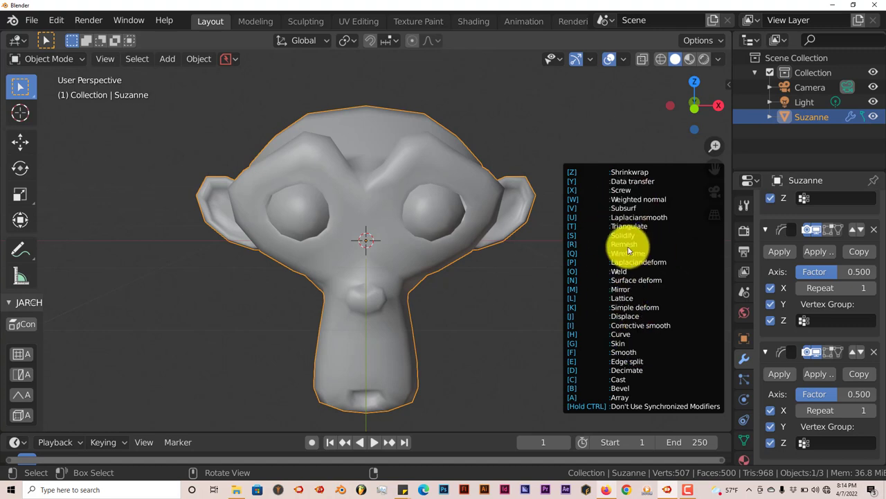
mouse_move(475, 311)
middle_down()
mouse_move(459, 326)
mouse_move(448, 312)
mouse_move(483, 315)
middle_up()
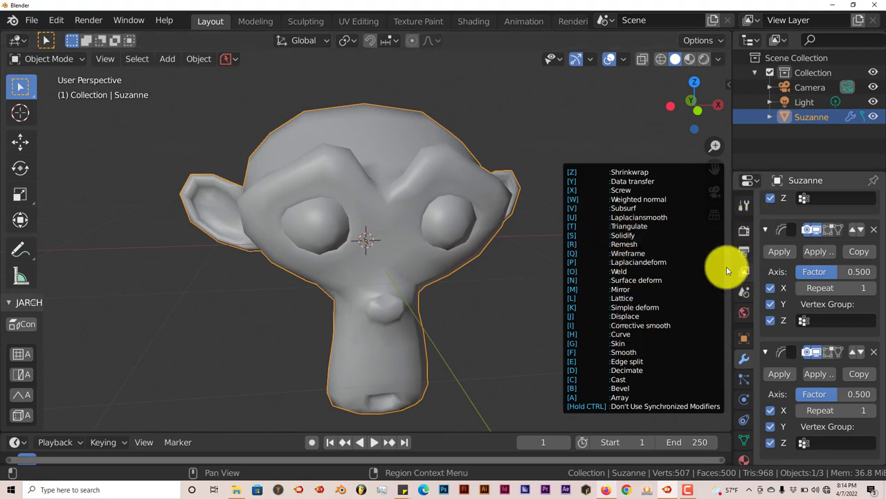
middle_drag(514, 317, 451, 284)
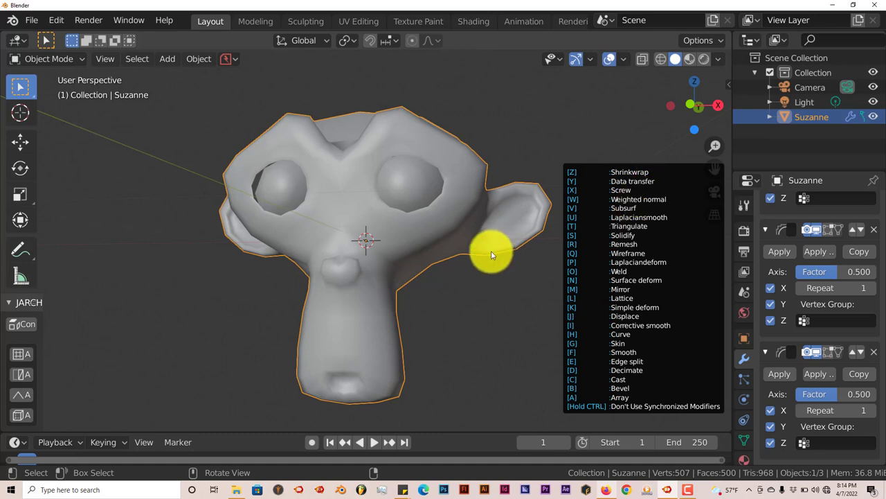
middle_drag(491, 255, 490, 263)
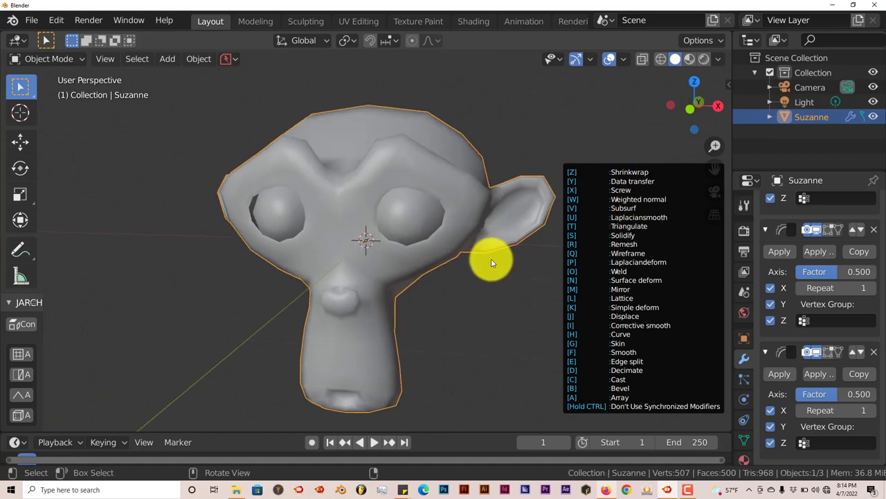